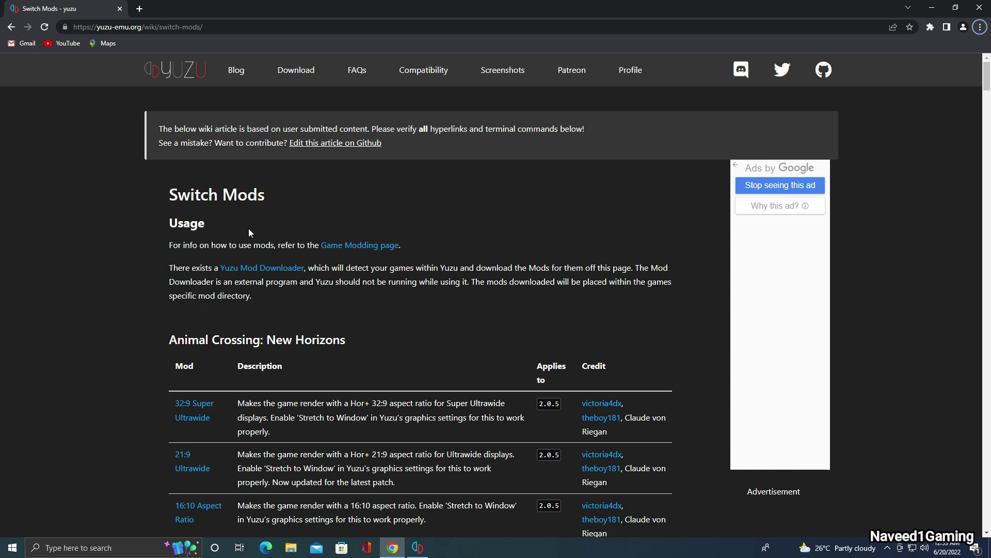
Scroll down the Switch Mods wiki page to the Super Mario Odyssey mods table
scroll(583, 263, down, 12)
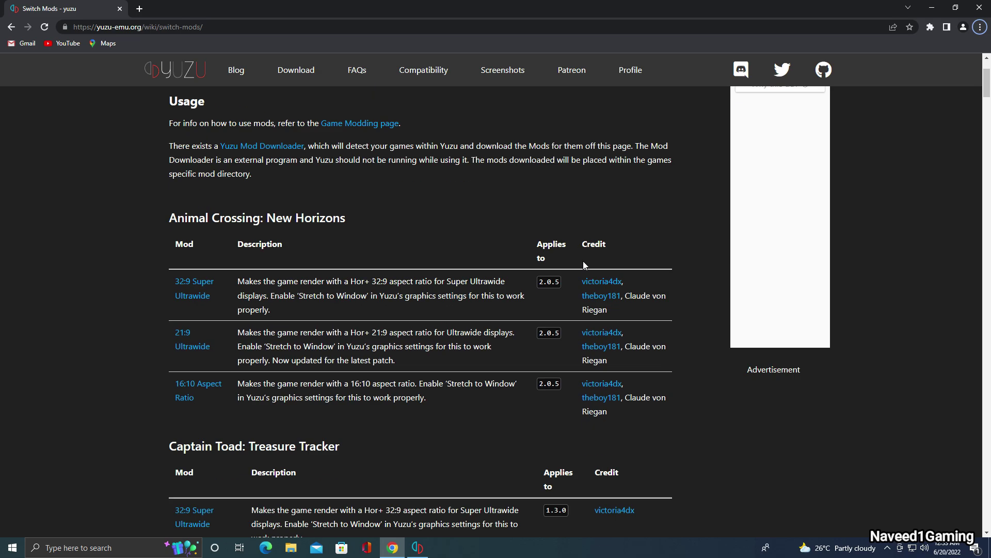
scroll(584, 266, down, 20)
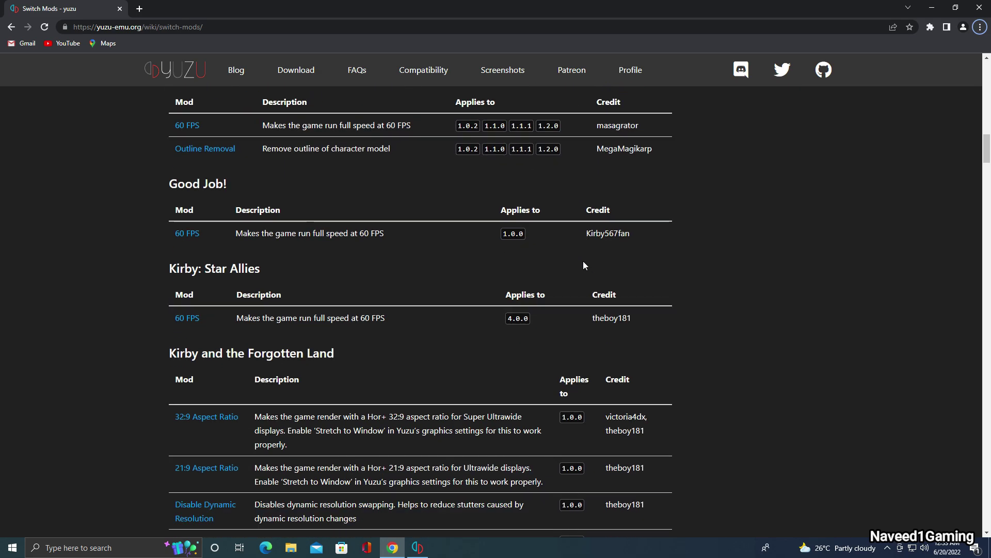
scroll(583, 265, down, 20)
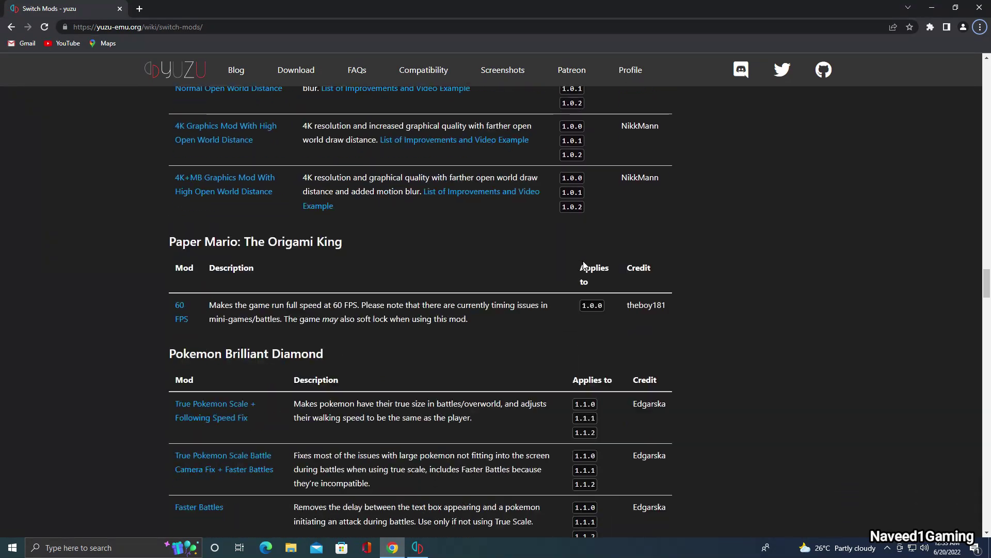
scroll(584, 264, down, 20)
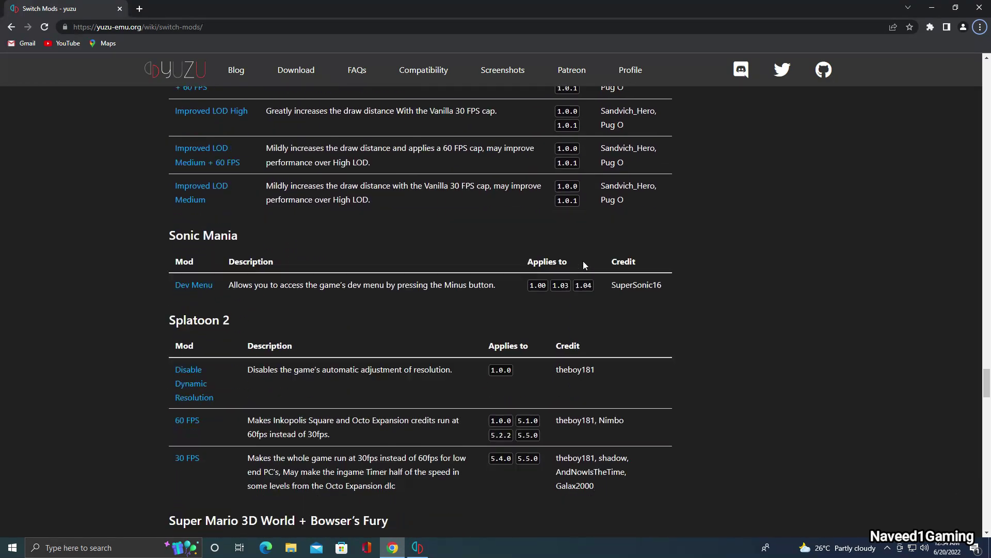
scroll(584, 262, down, 1)
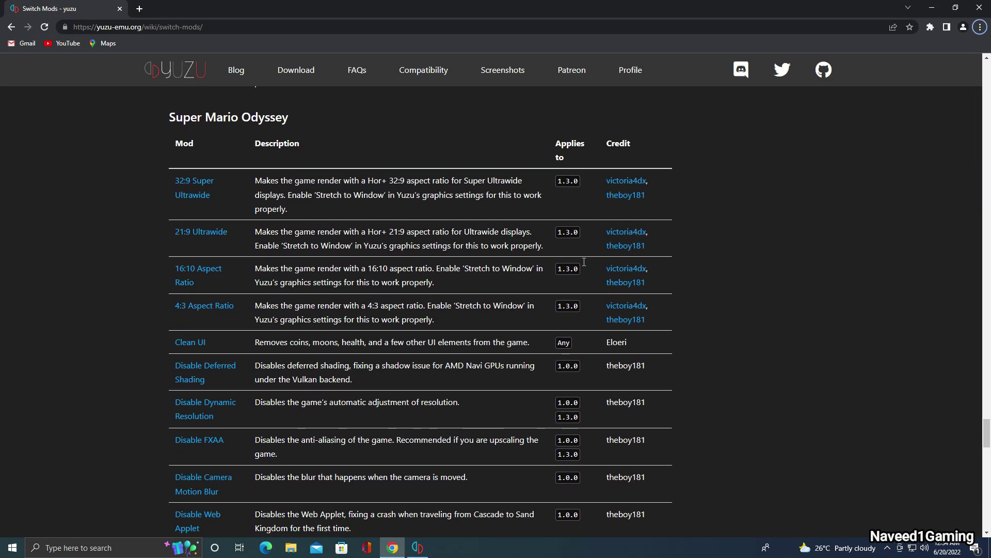
scroll(253, 162, down, 1)
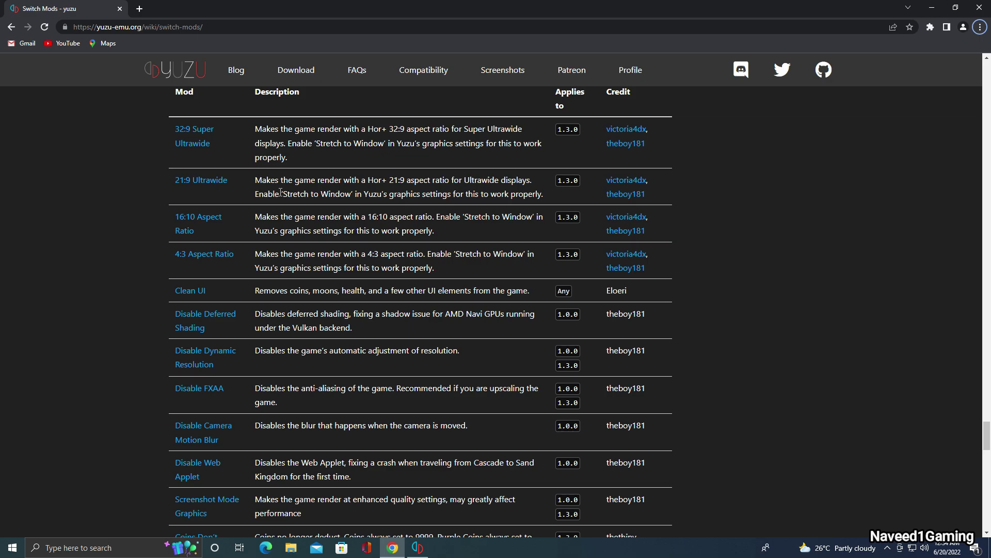
scroll(278, 252, down, 2)
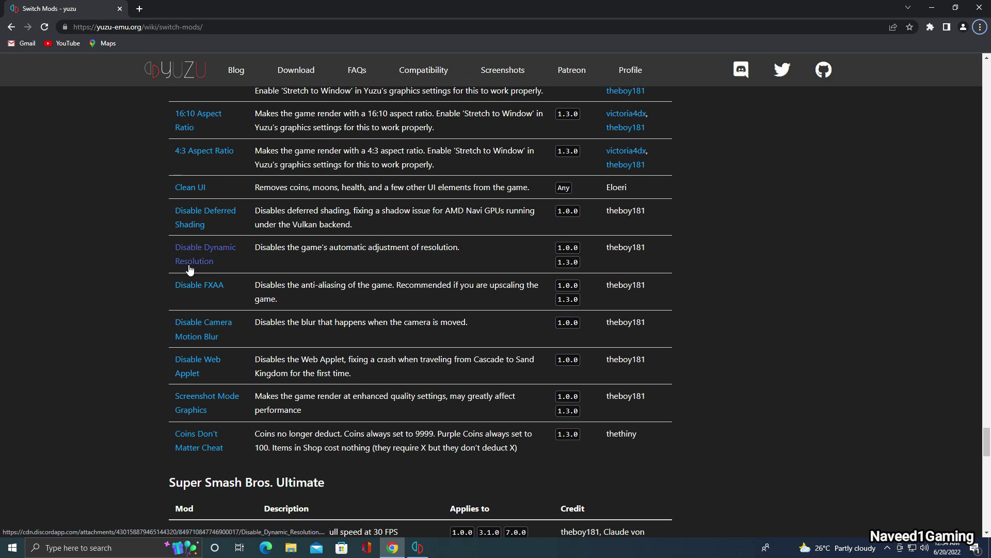
Download the Disable Dynamic Resolution and Disable FXAA zips and reveal them in their folder
click(203, 254)
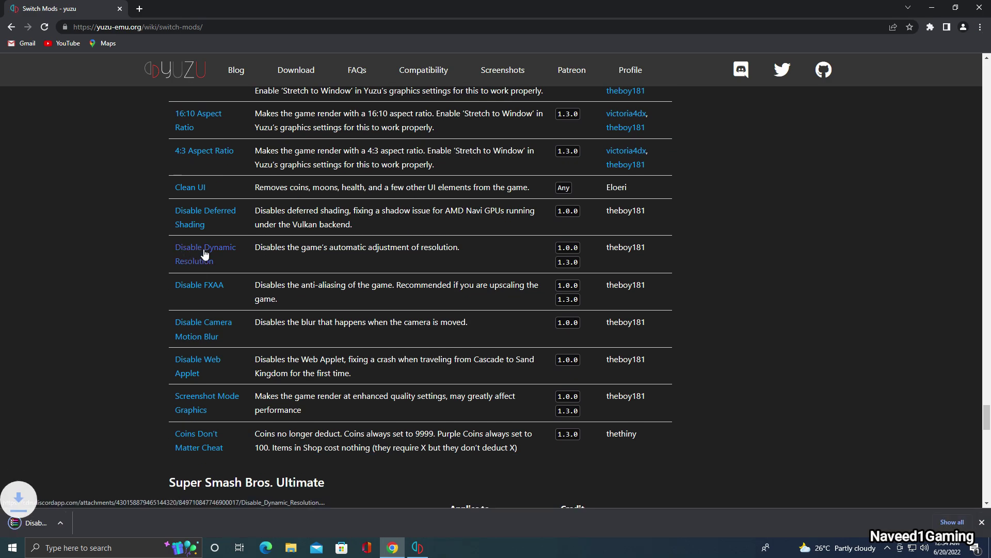
click(191, 290)
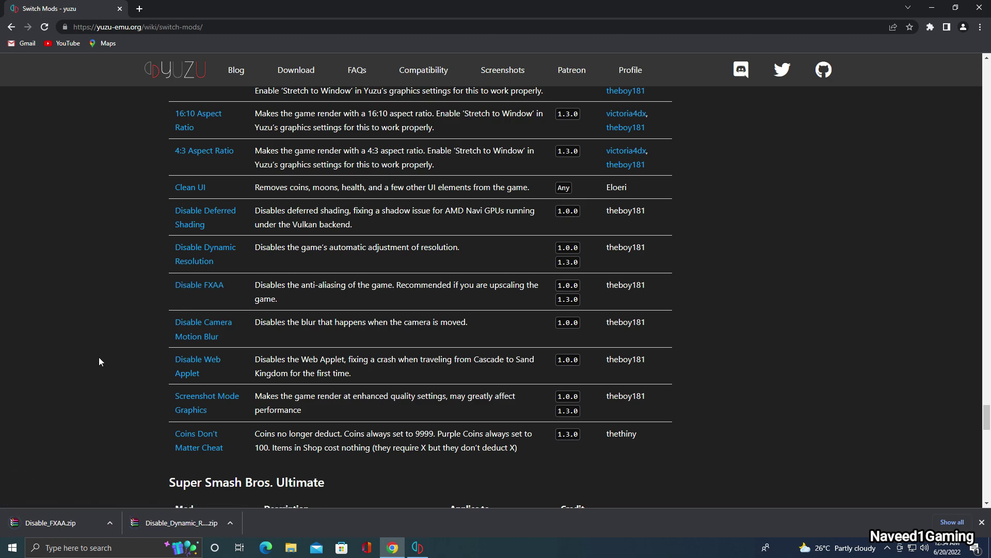
right_click(163, 524)
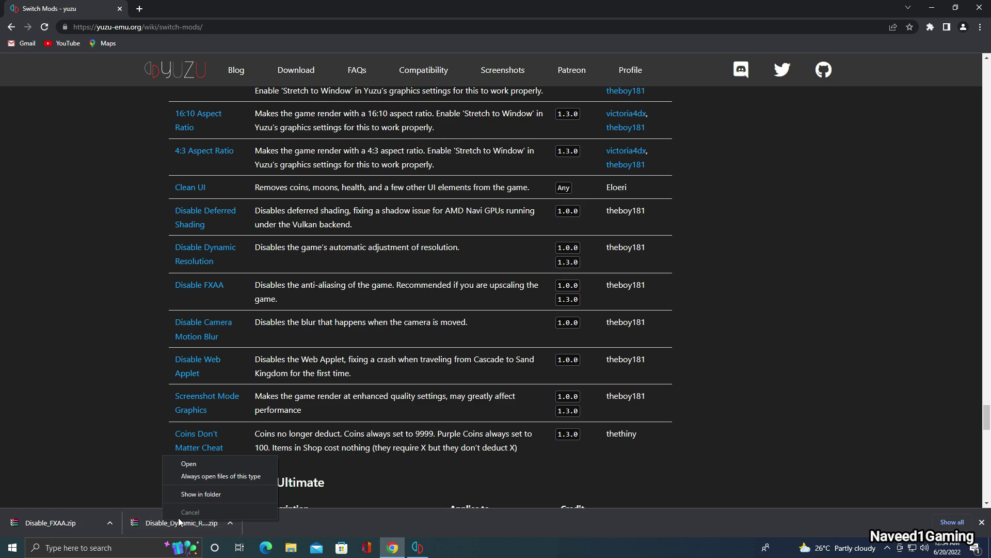
click(235, 492)
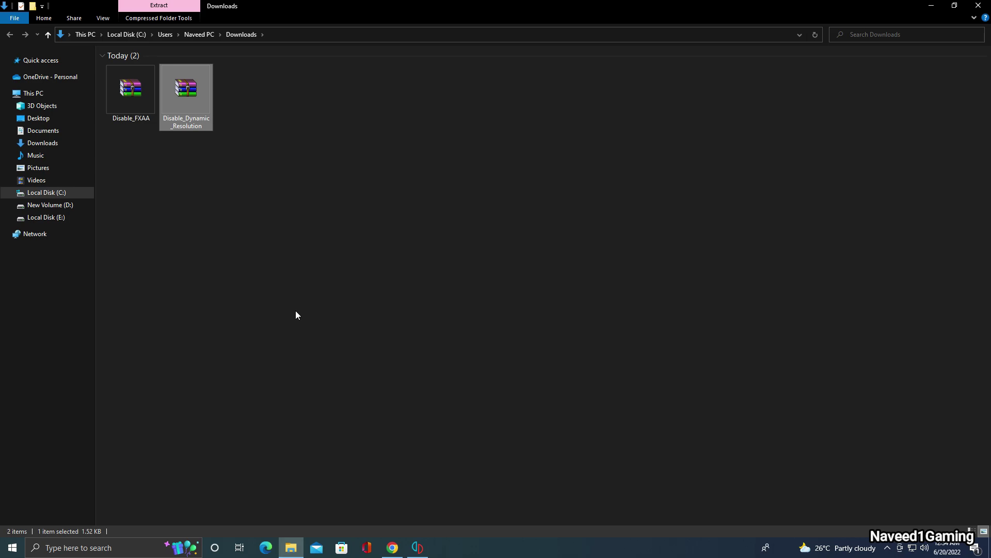
Extract the Disable_Dynamic_Resolution and Disable_FXAA archives in place
right_click(190, 96)
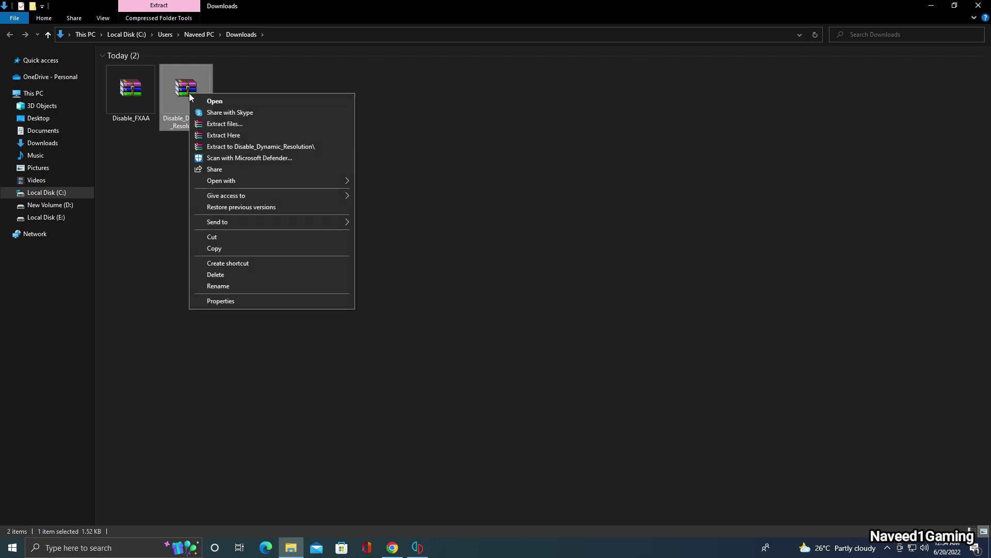
click(270, 135)
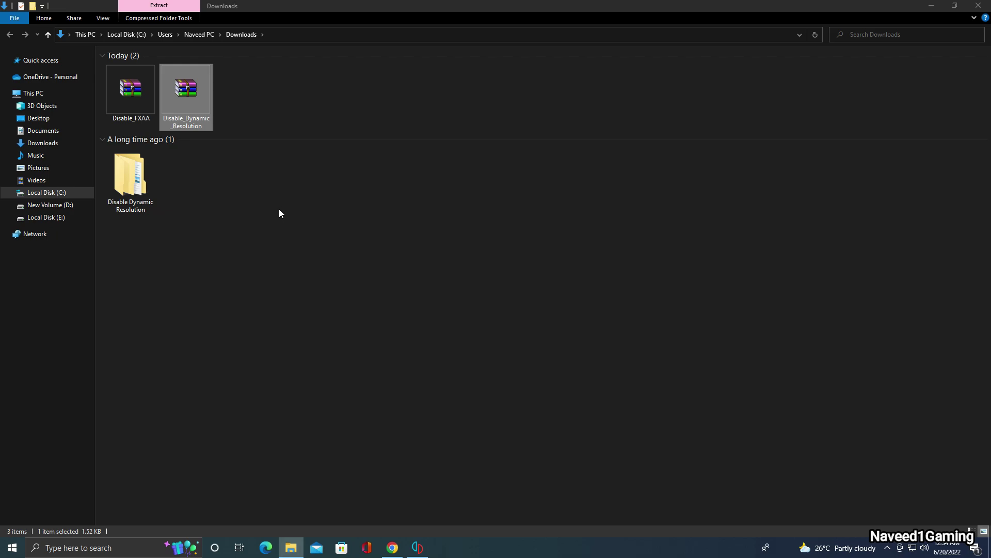
right_click(138, 95)
click(204, 137)
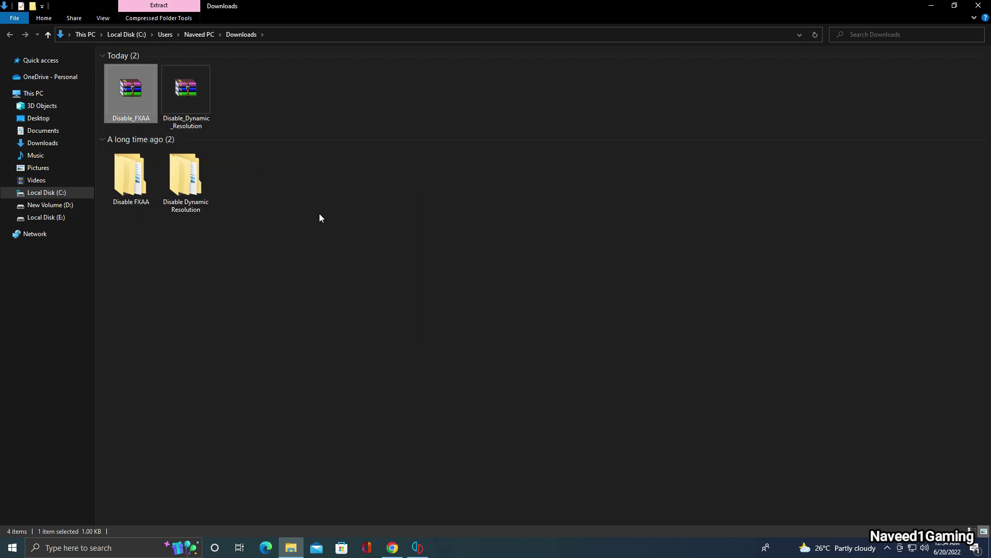
Copy both extracted mod folders and return to the yuzu game list
drag(315, 287, 131, 185)
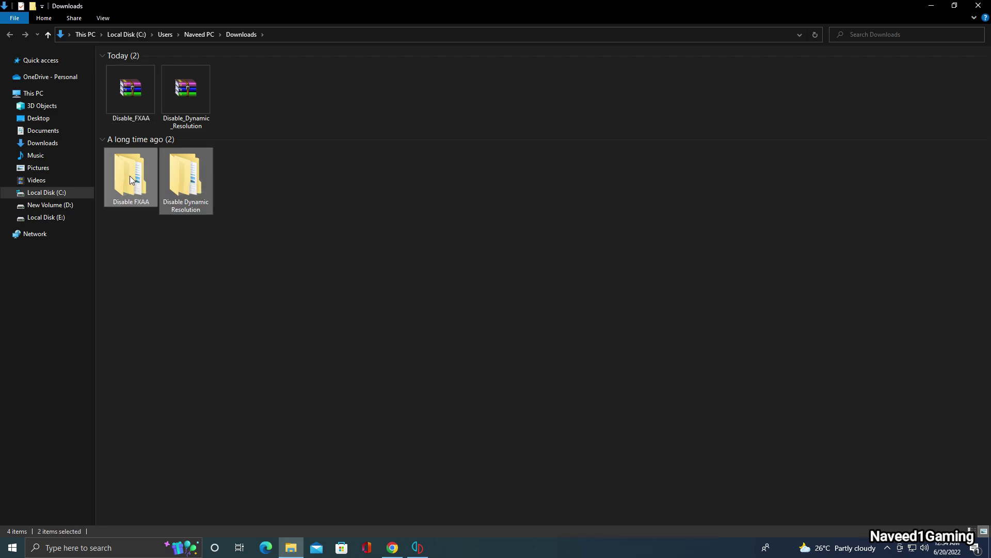
right_click(130, 184)
click(209, 344)
click(417, 548)
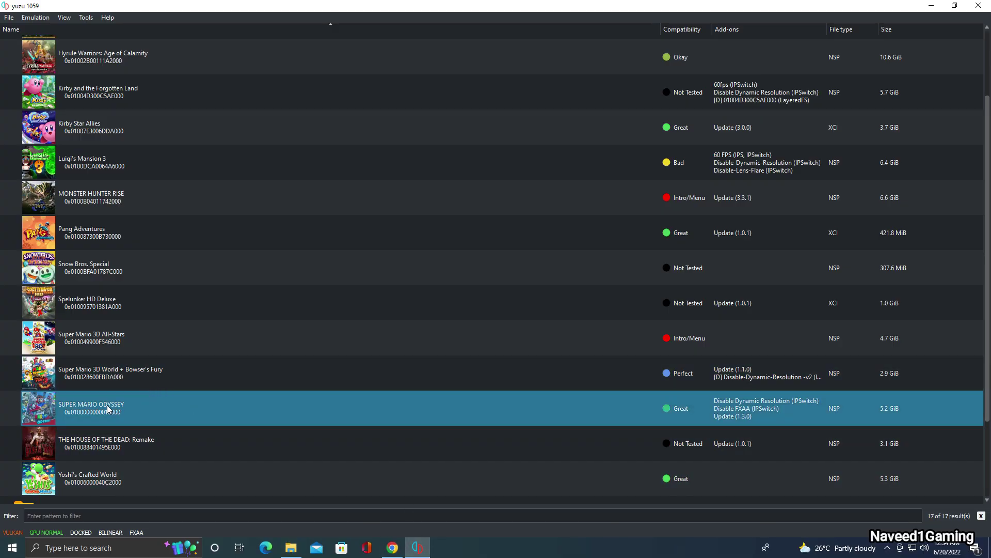
Paste both mod folders into Super Mario Odyssey's mod data location, then close Explorer
right_click(114, 406)
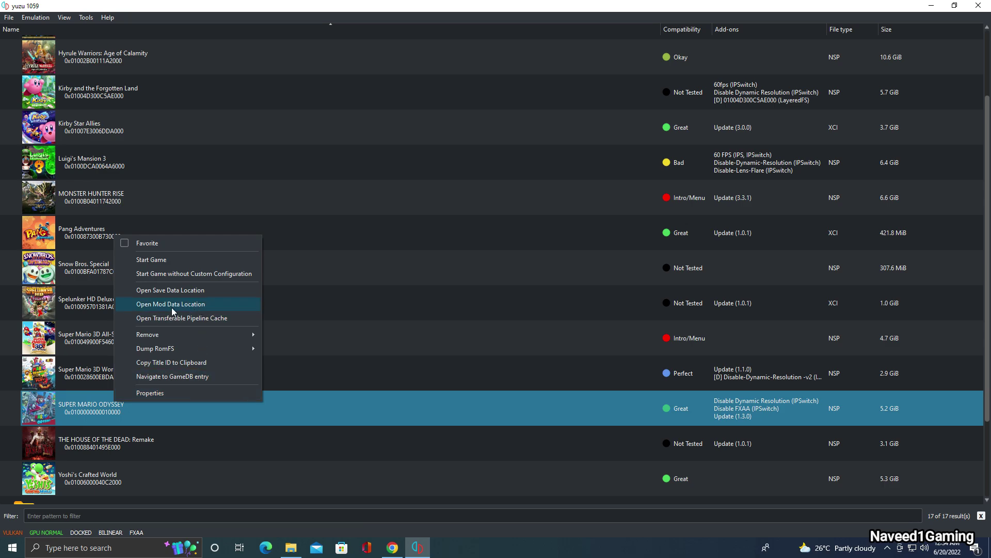
click(226, 306)
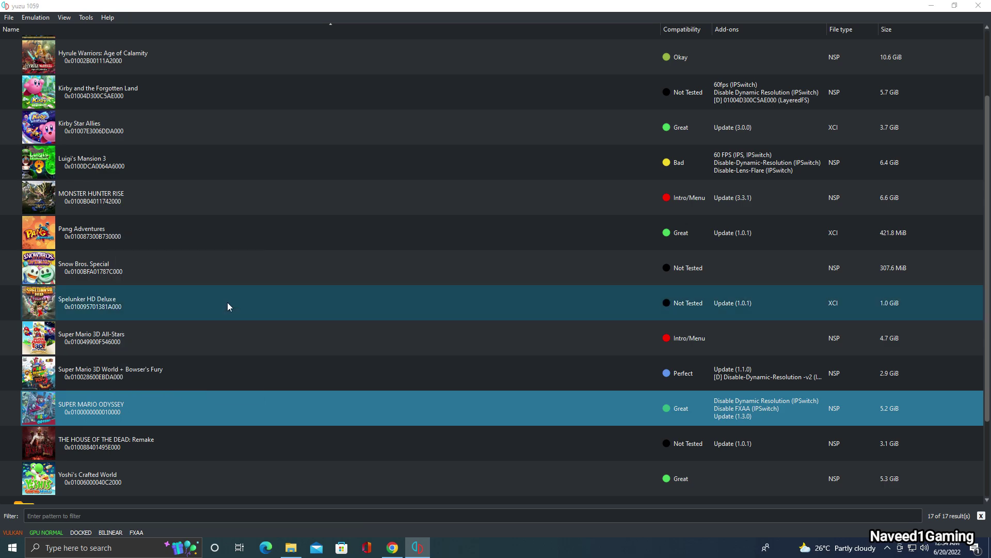
right_click(311, 216)
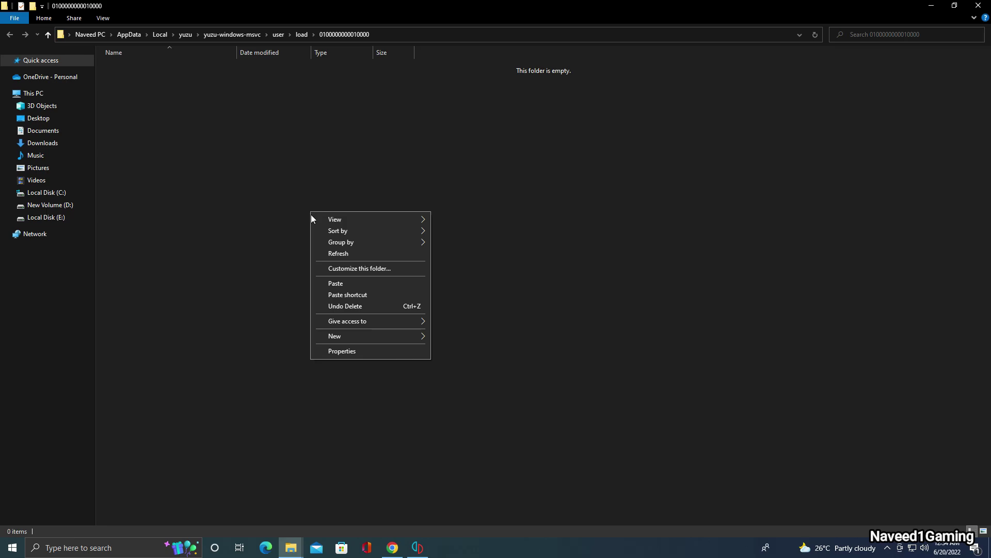
click(348, 281)
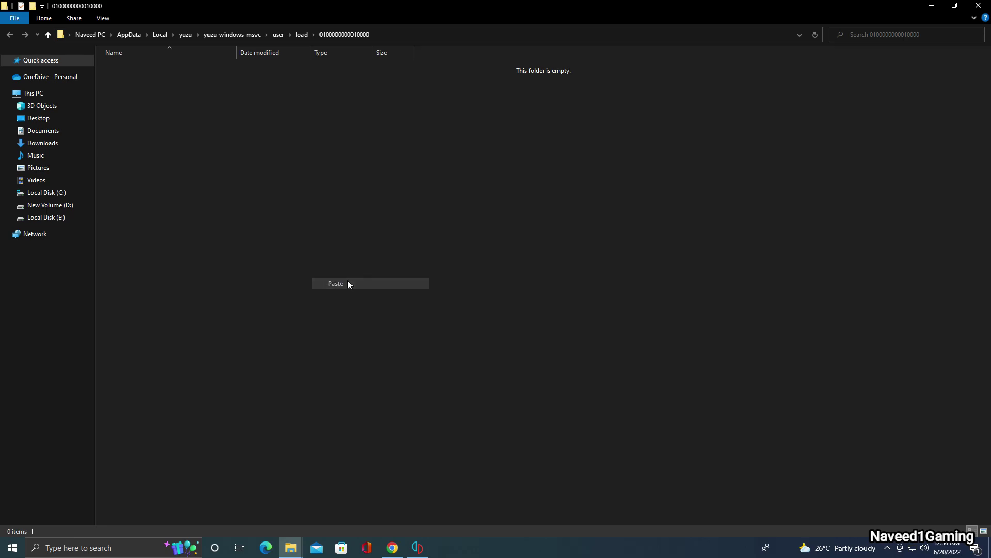
click(978, 5)
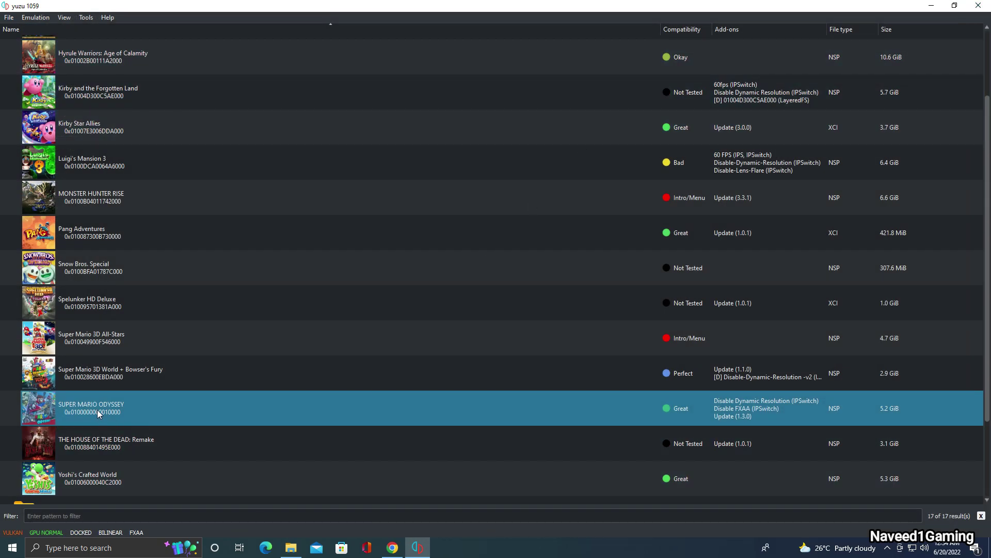
right_click(99, 407)
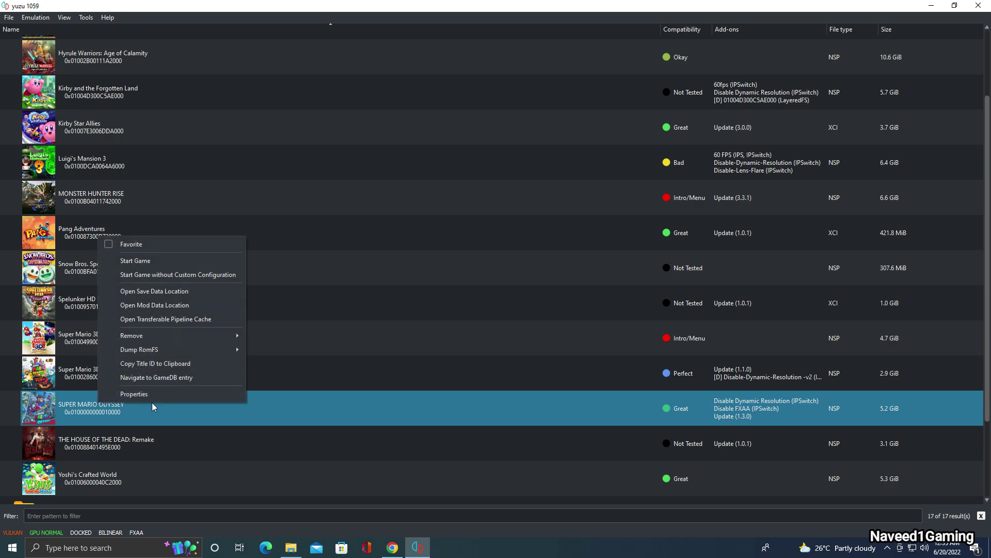
click(193, 393)
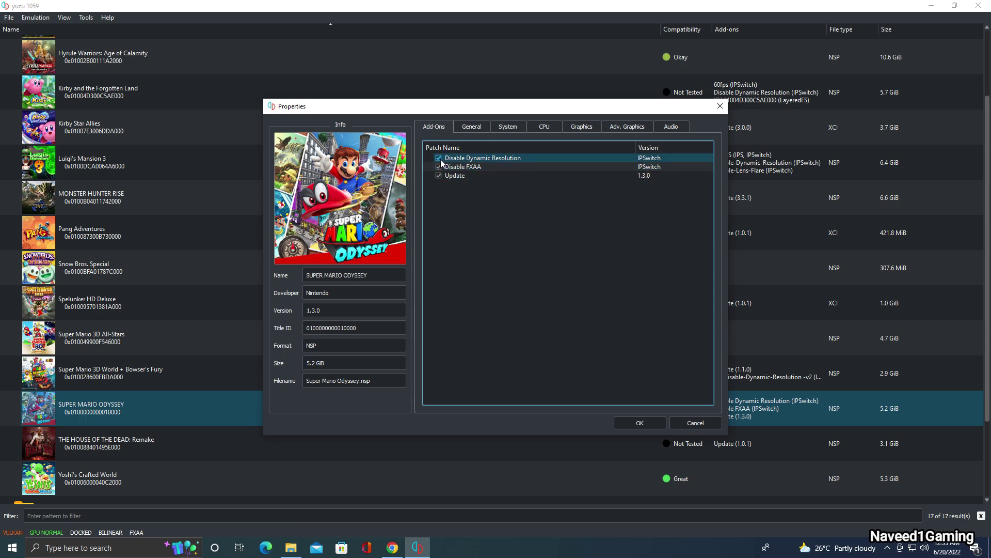
click(314, 325)
click(308, 316)
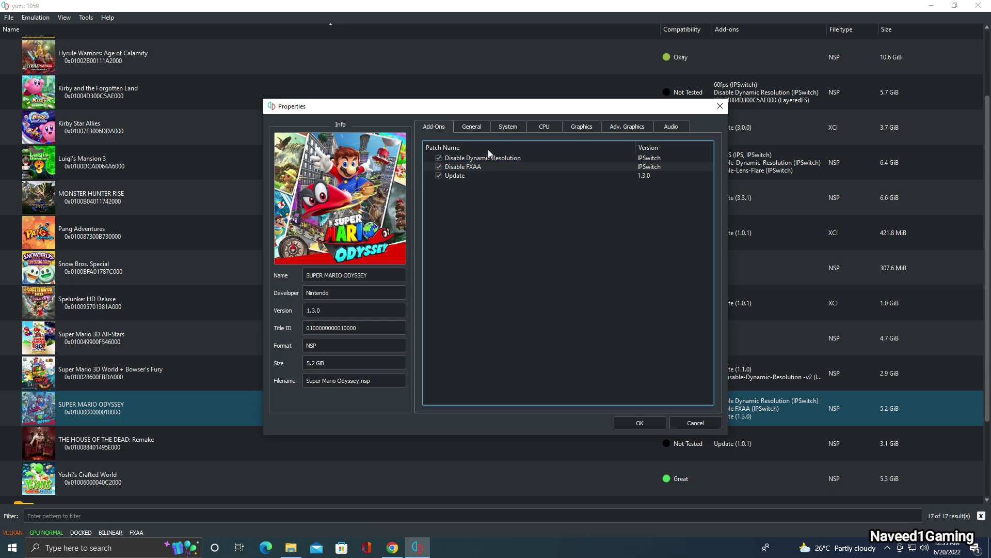
click(720, 108)
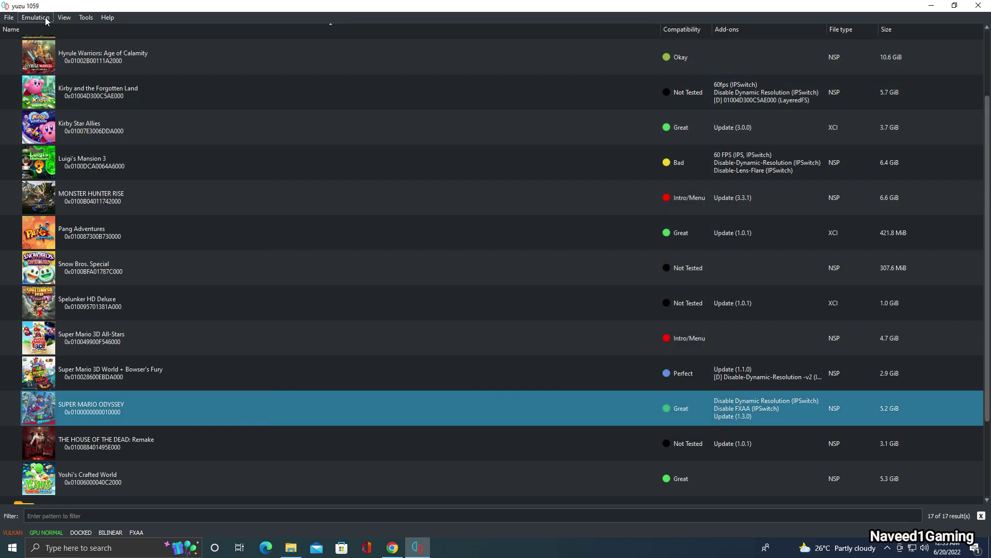
Open yuzu's emulation configuration and toggle multicore CPU emulation
click(46, 19)
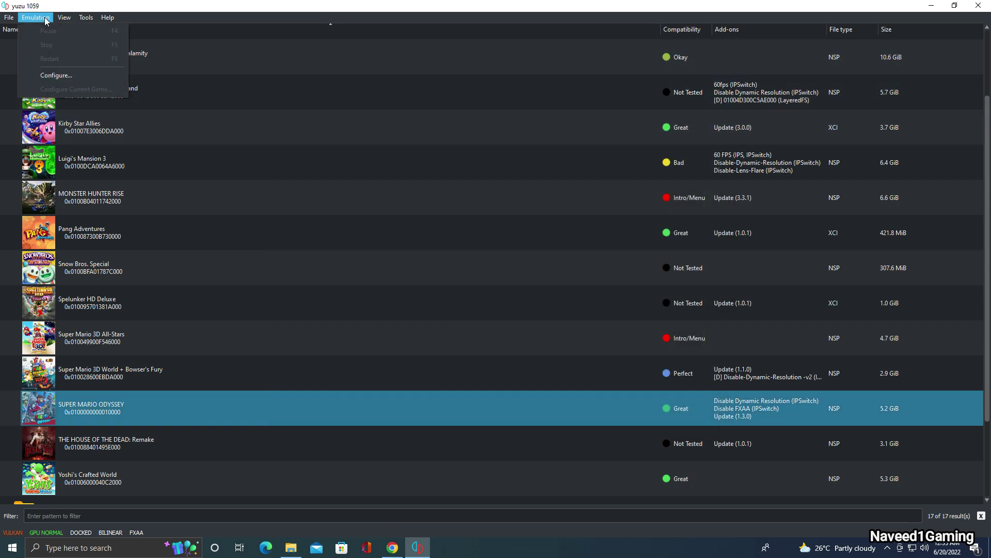
click(98, 77)
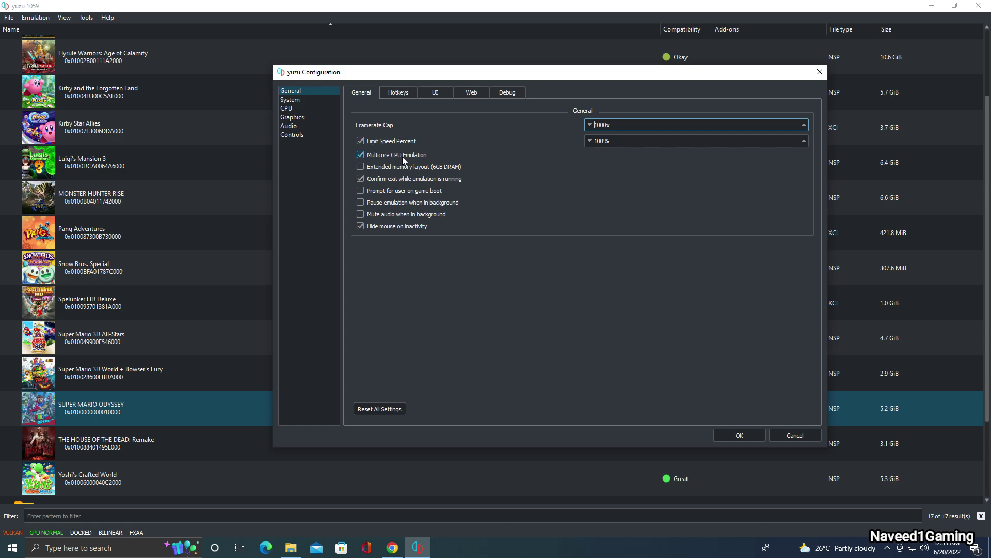
click(361, 156)
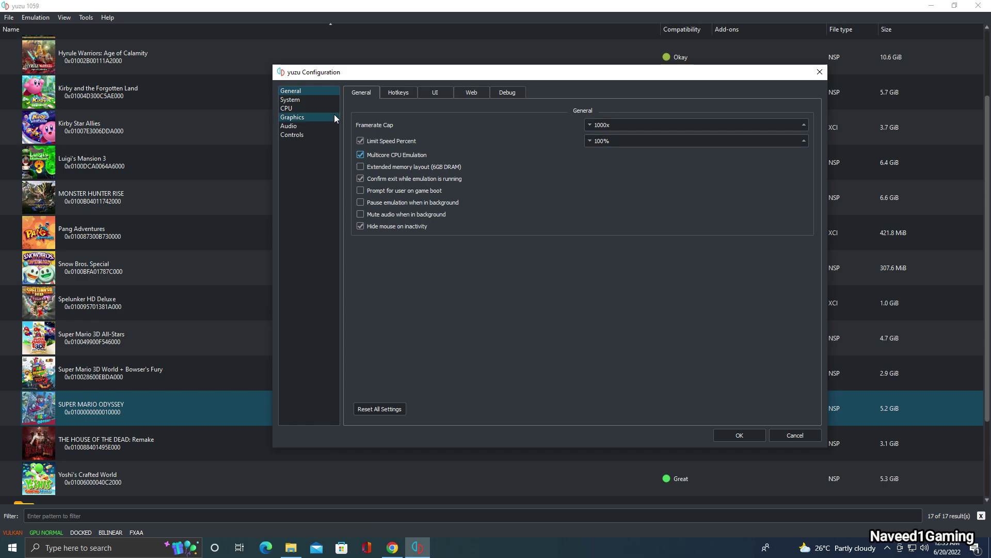
Leave CPU accuracy set to Auto on the CPU page
click(301, 109)
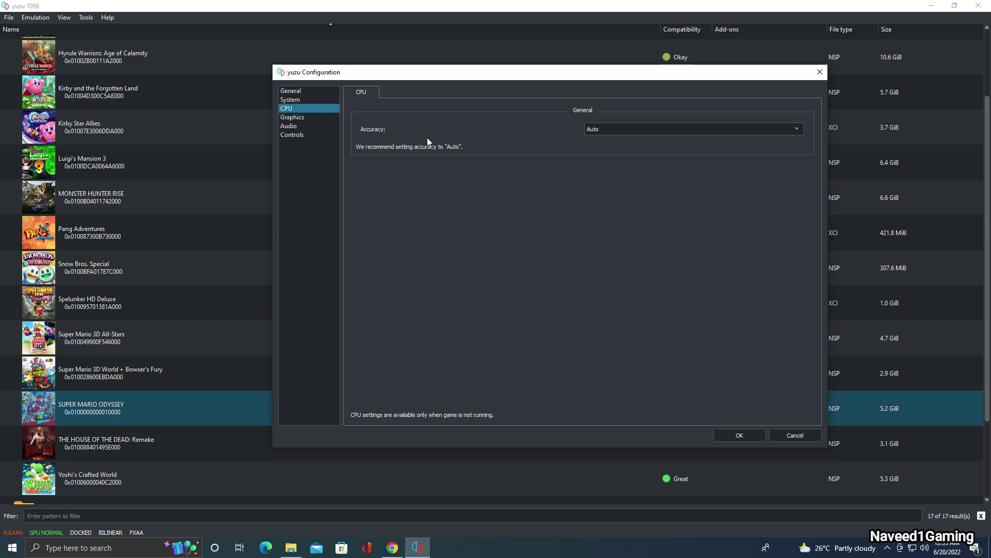
click(741, 131)
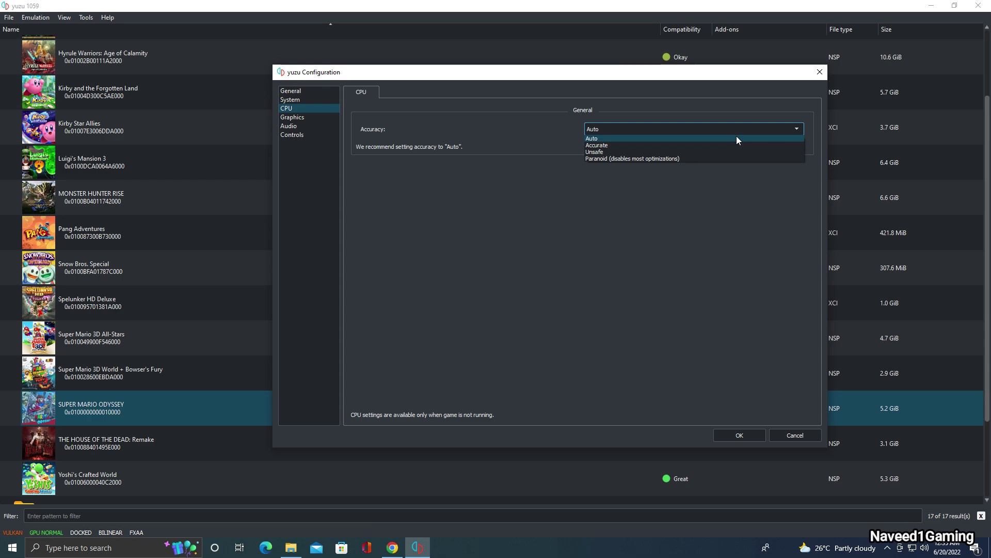
click(736, 136)
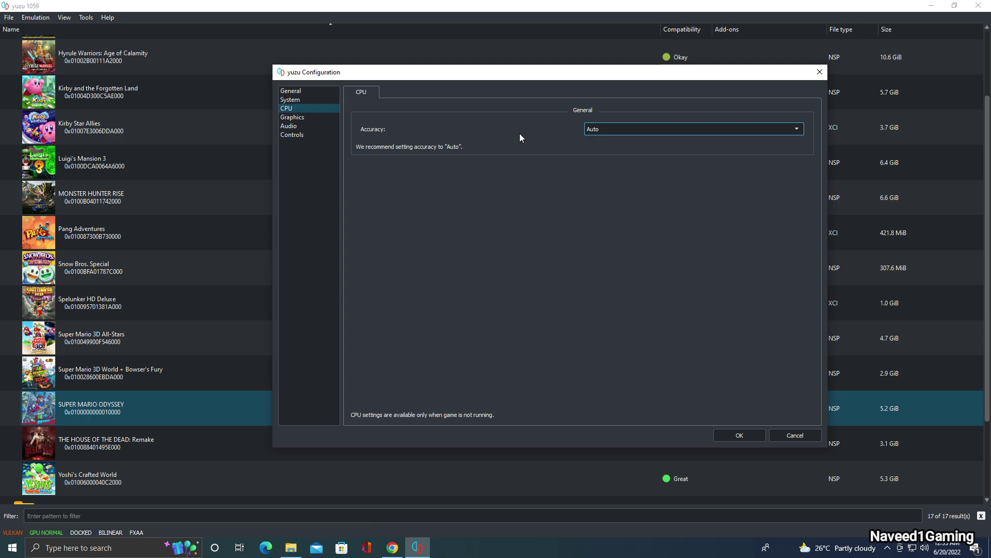
click(311, 122)
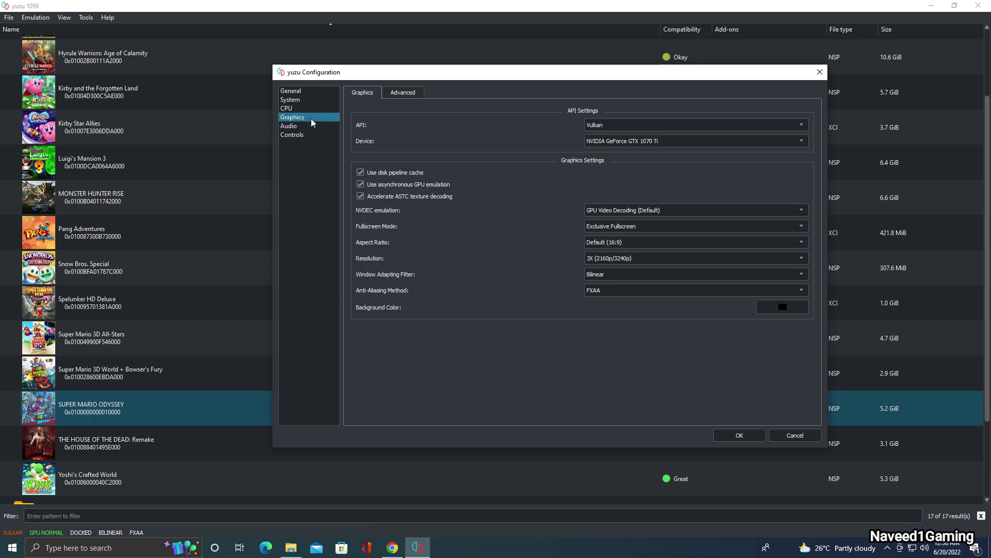
Keep Vulkan API, GPU video decoding for NVDEC, and 3X (2160p/3240p) resolution
click(774, 127)
click(775, 126)
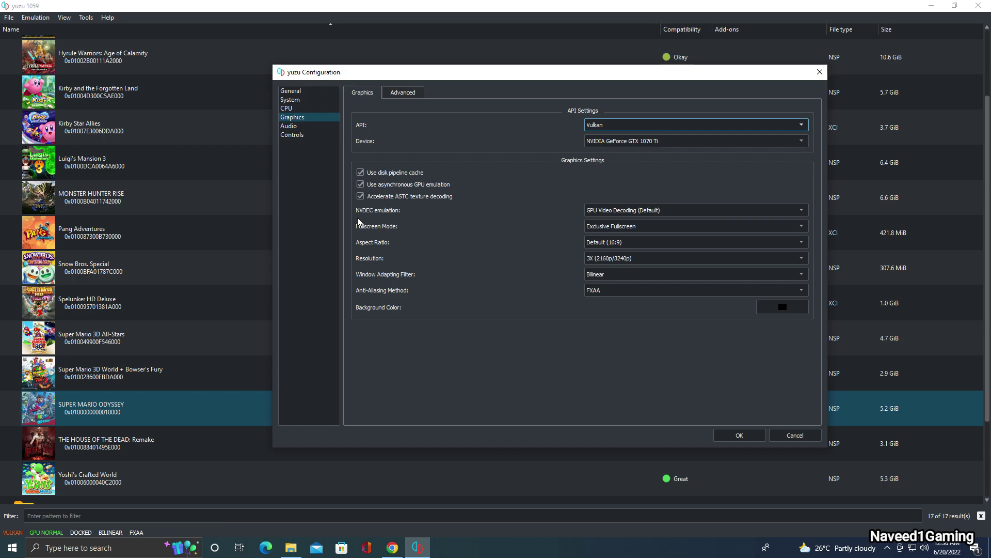
click(742, 213)
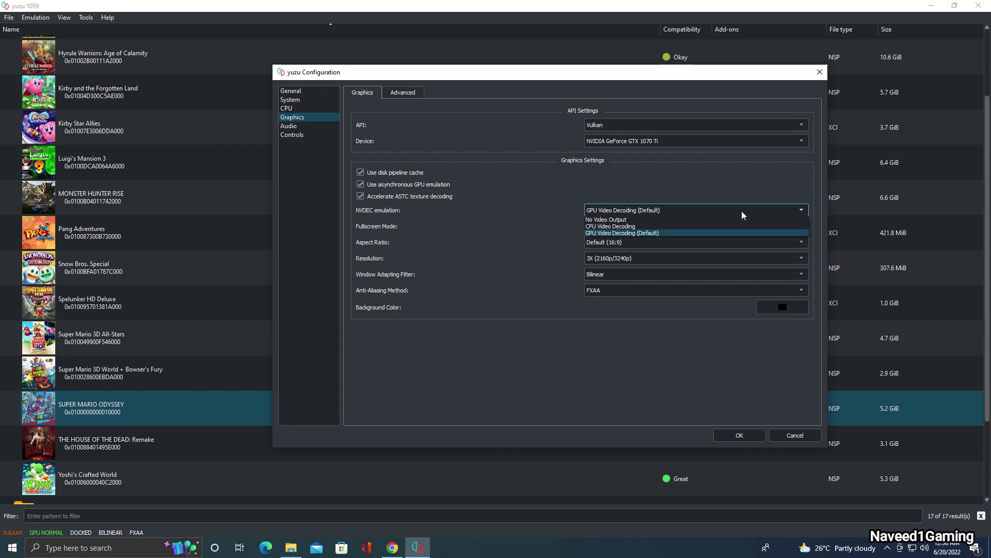
click(736, 199)
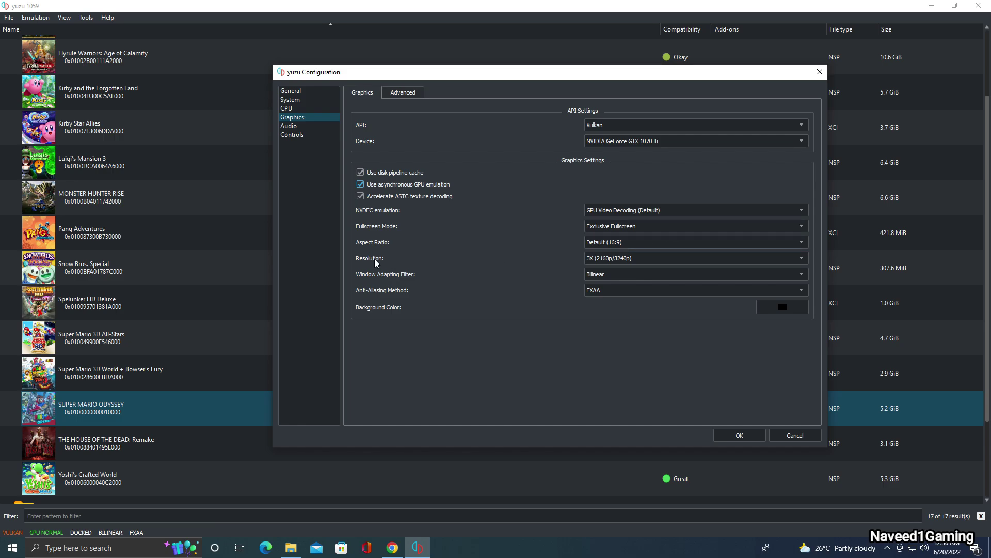
click(638, 258)
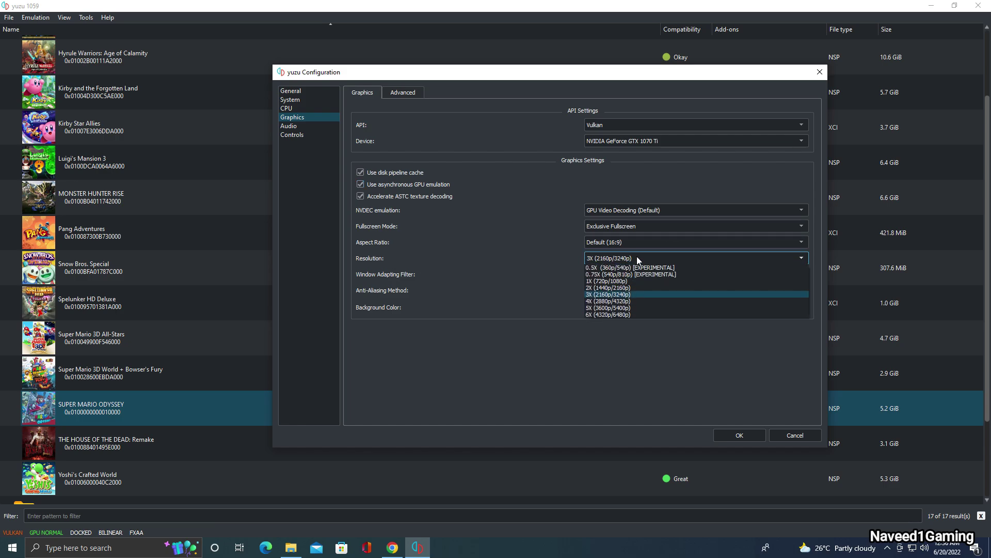
click(638, 257)
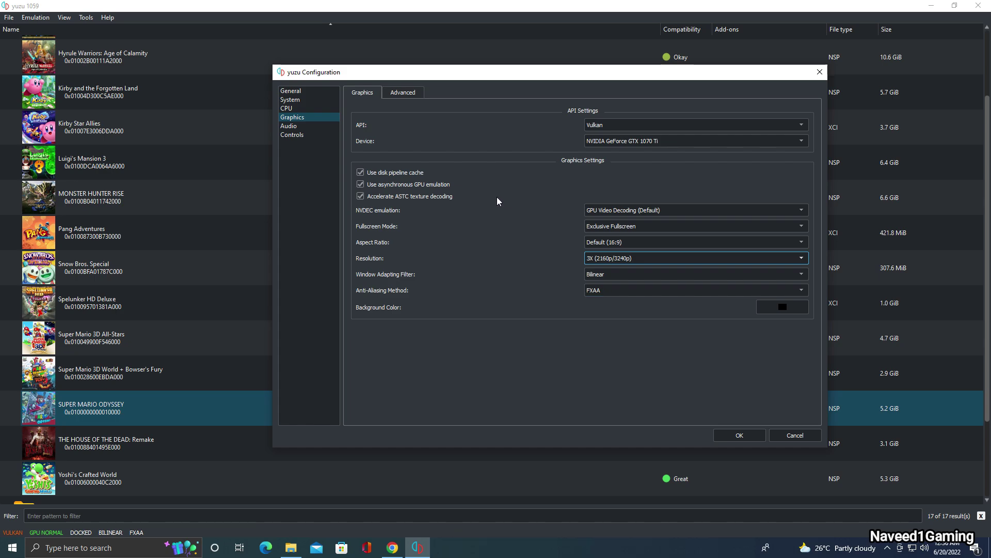
click(403, 92)
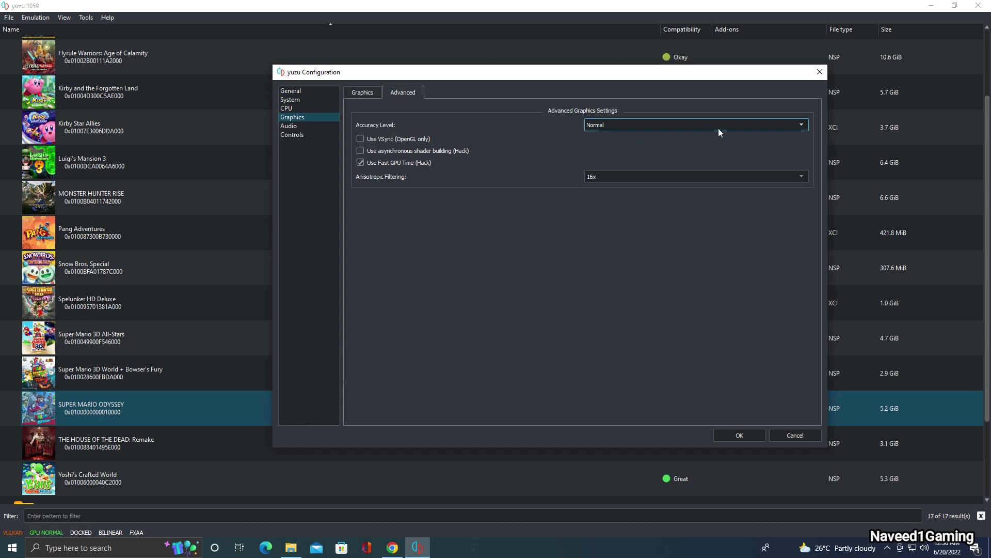
Keep anisotropic filtering at 16x and review the audio settings
click(749, 178)
click(623, 219)
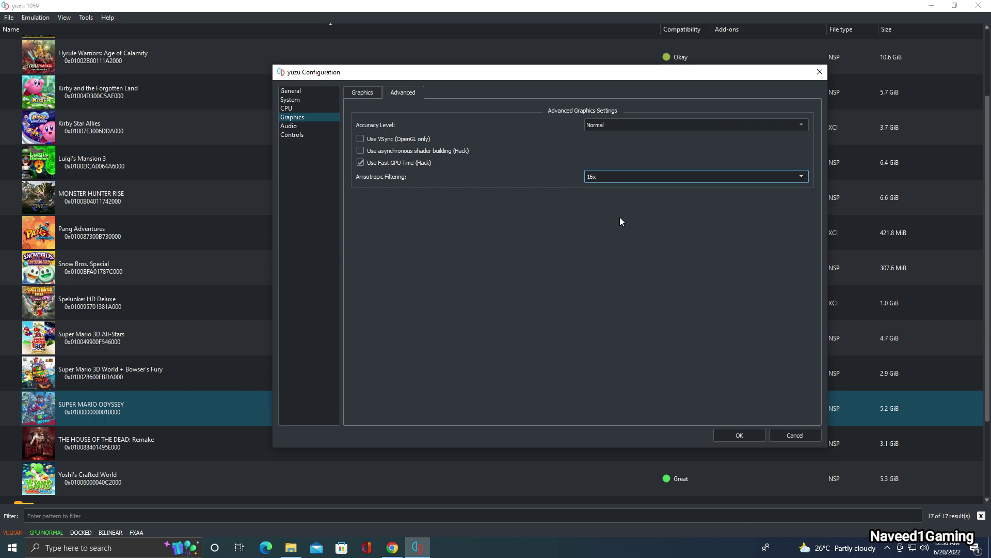
click(310, 127)
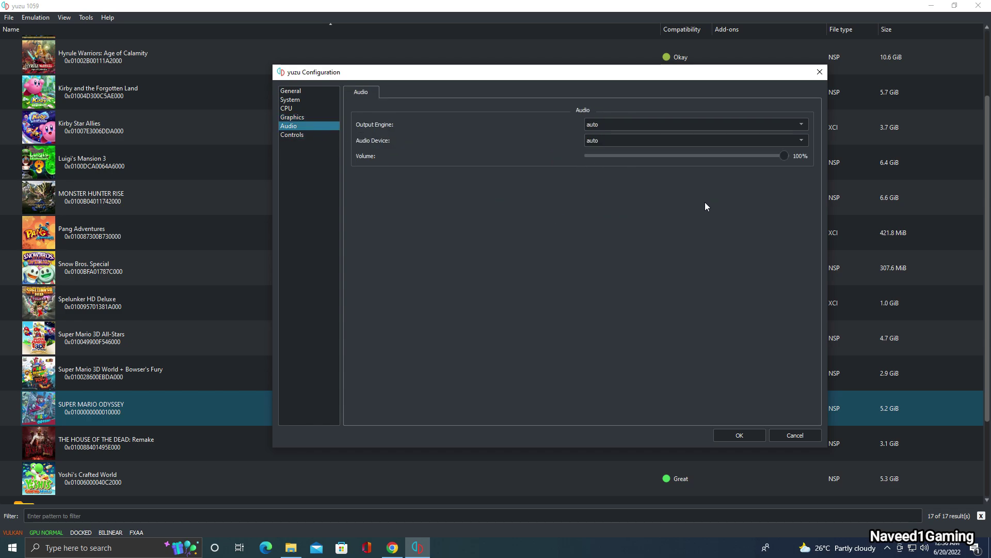
click(305, 135)
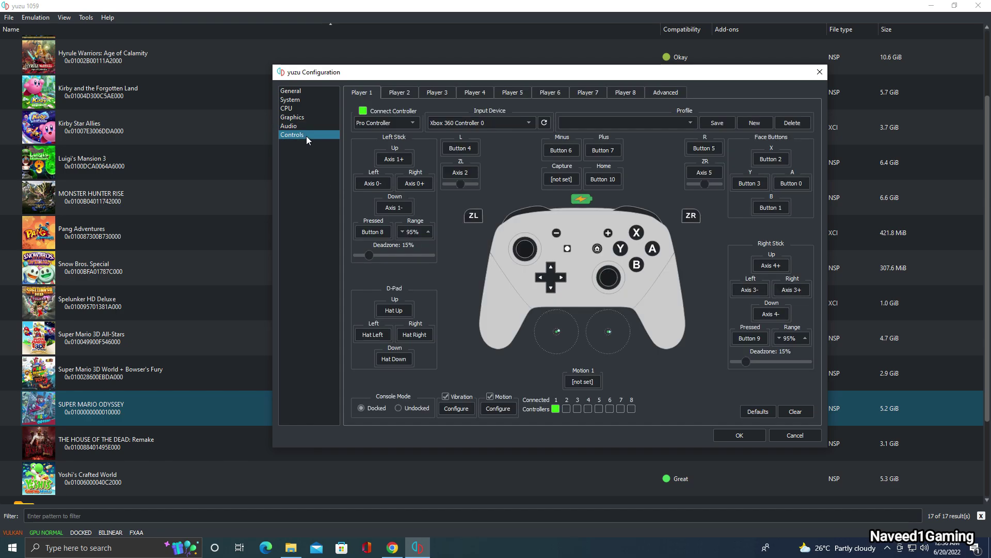
Keep Pro Controller, set Player 1's input device to Xbox 360 Controller 0, and confirm with OK
click(413, 124)
click(413, 124)
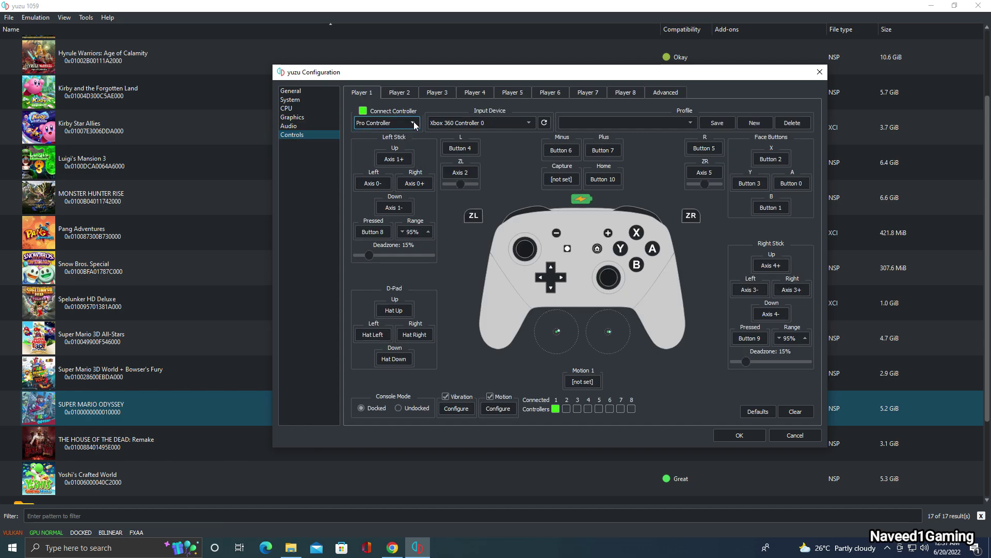
click(529, 124)
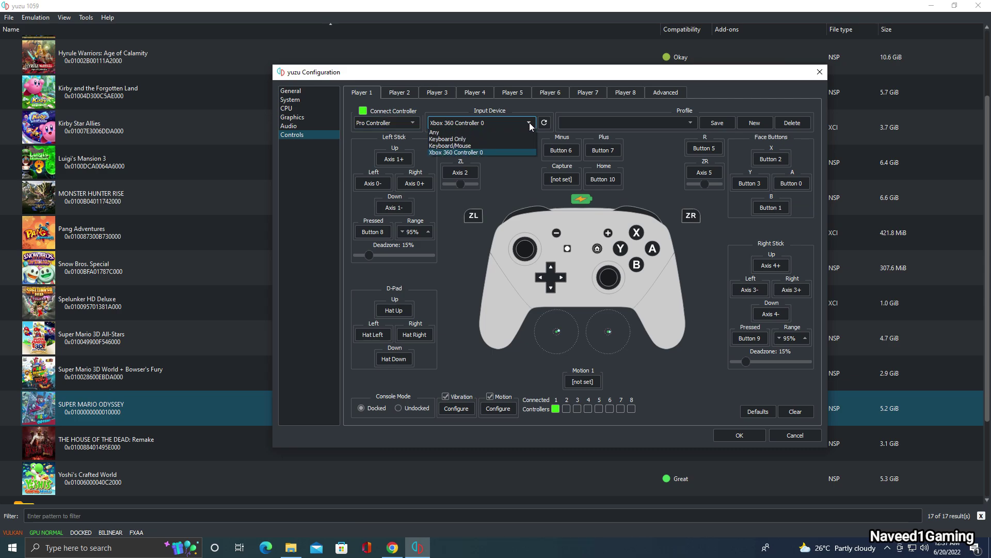
click(485, 153)
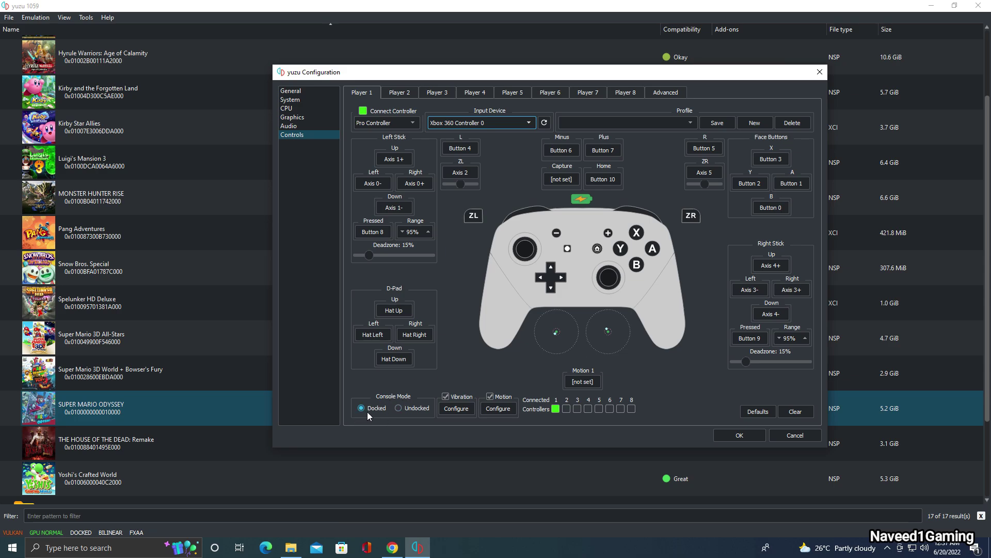
click(739, 436)
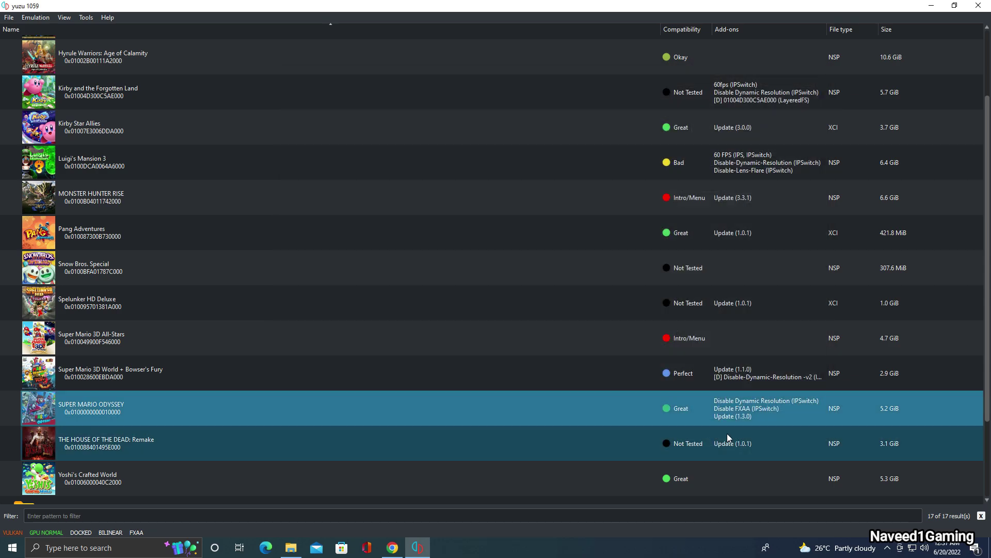
right_click(107, 406)
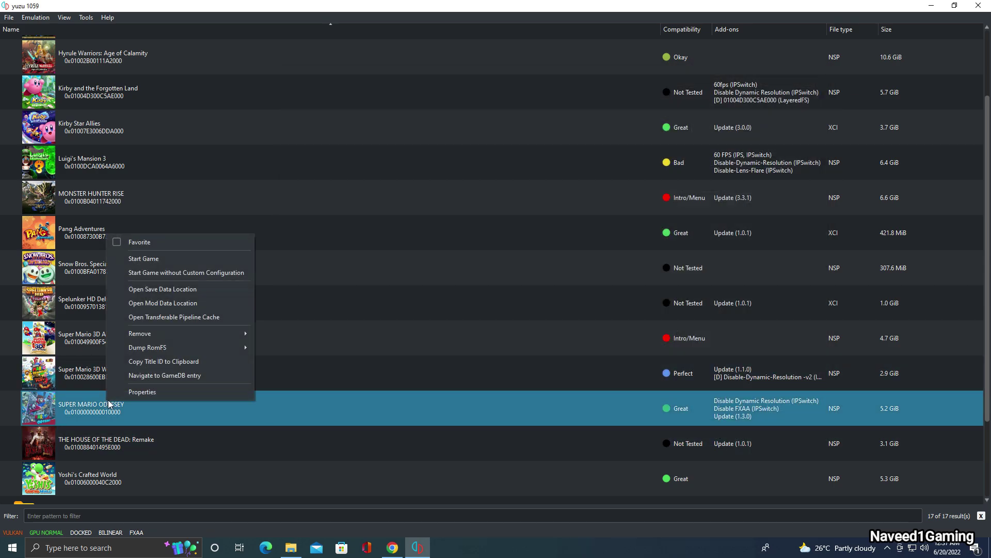
click(160, 392)
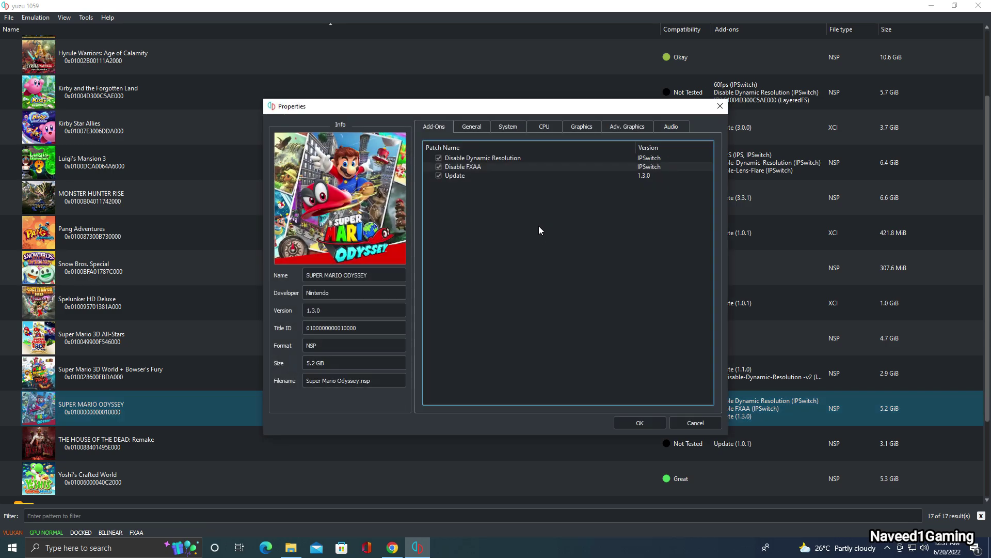
click(480, 131)
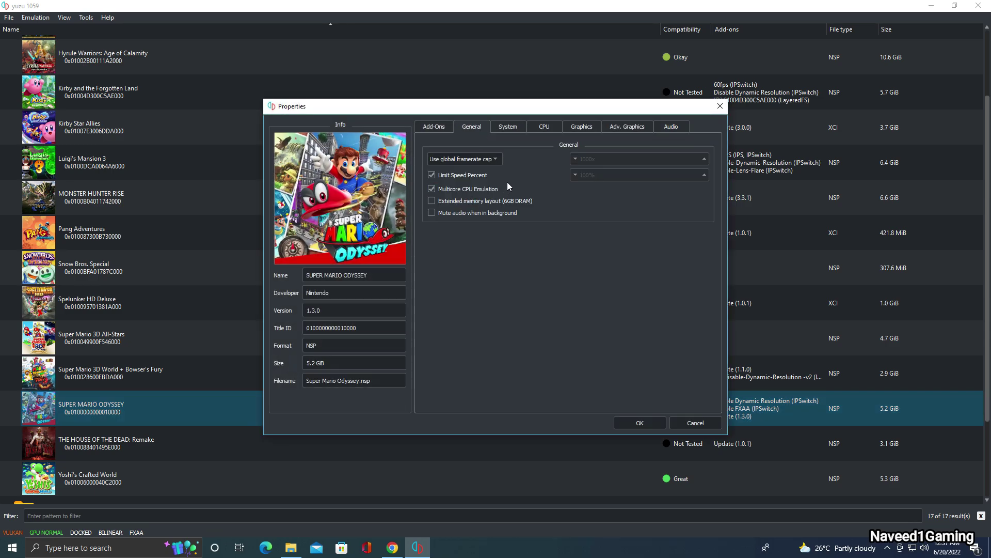
click(543, 128)
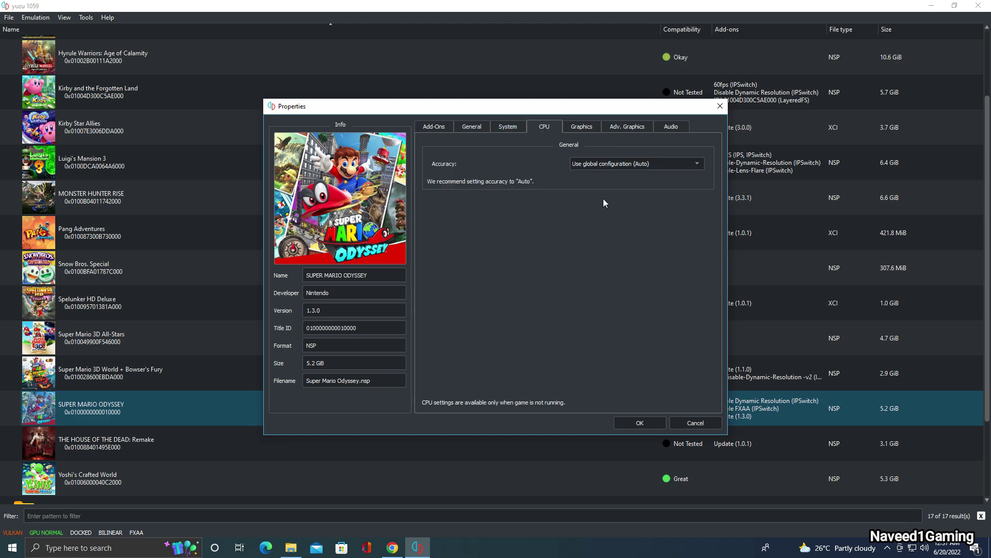
click(577, 127)
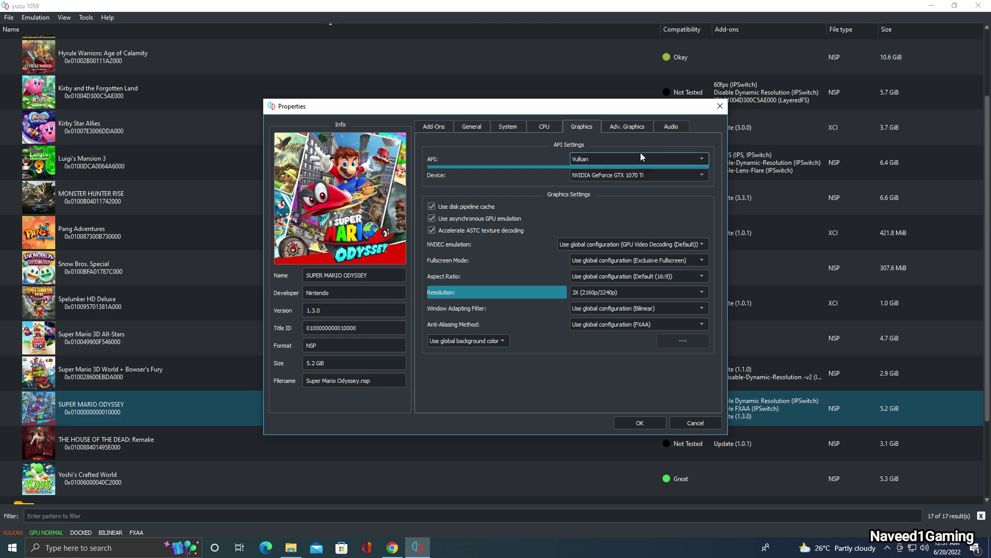
click(636, 127)
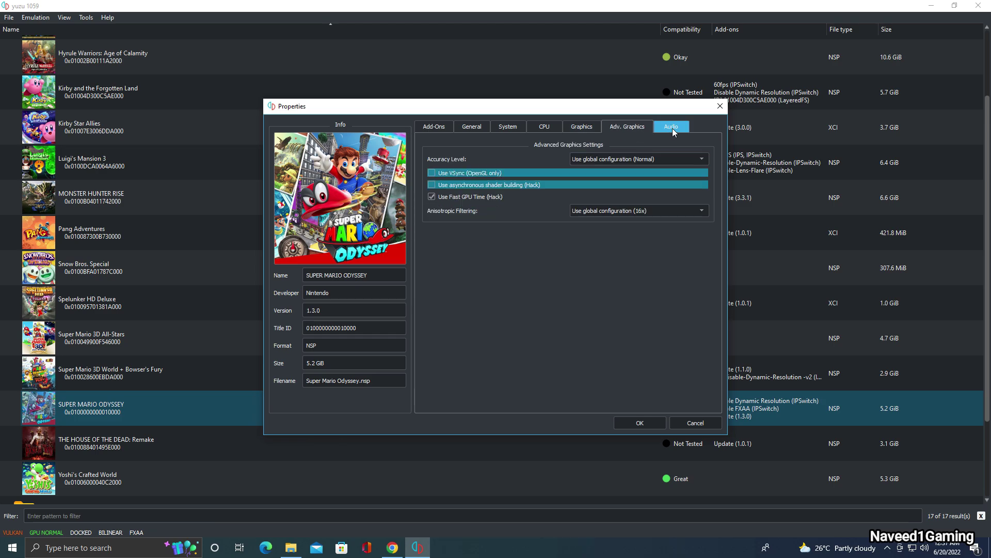
click(673, 128)
click(640, 424)
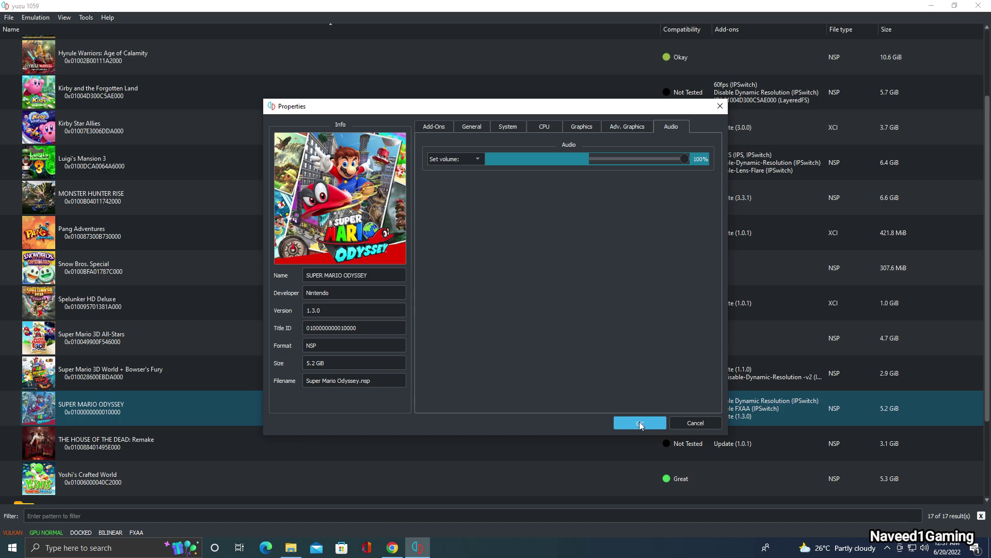
Start Super Mario Odyssey from the game list and let it load to the Joy-Con tips screen
right_click(92, 411)
click(160, 266)
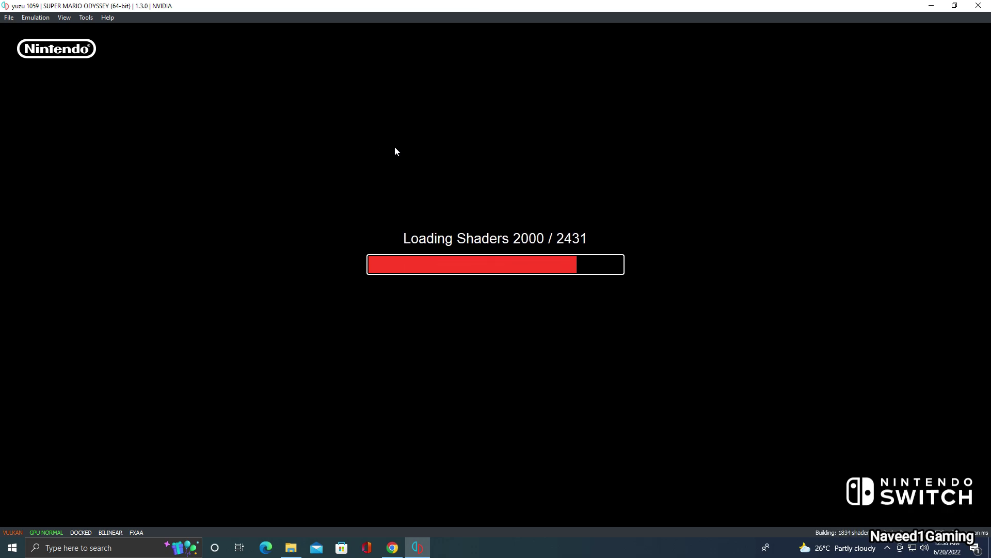
click(934, 6)
click(418, 548)
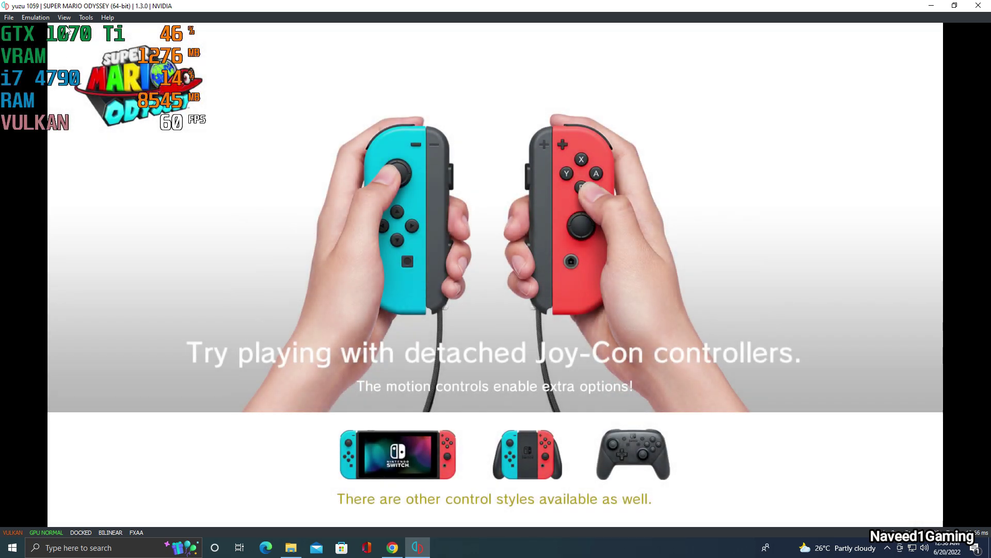
click(64, 17)
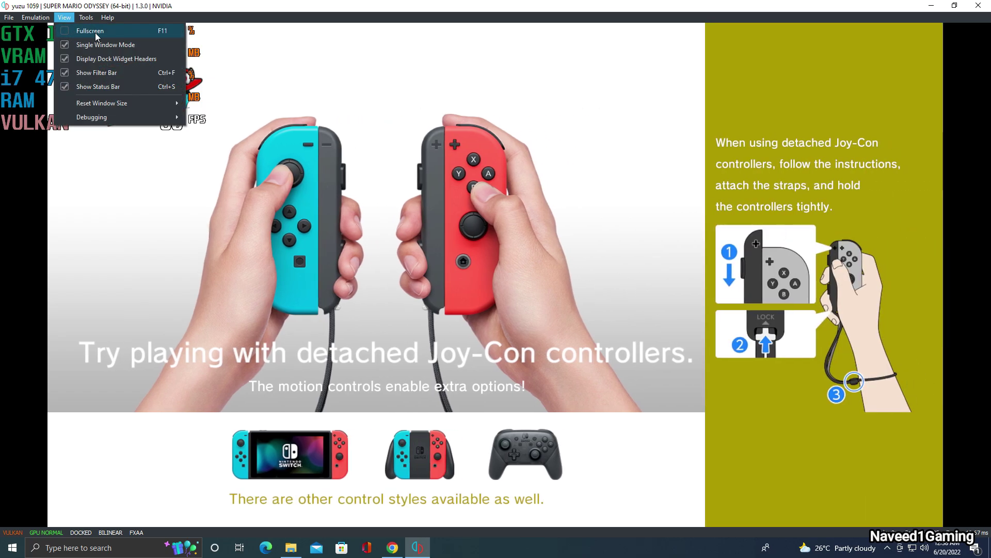
Put the running game into fullscreen with View > Fullscreen (F11)
click(100, 32)
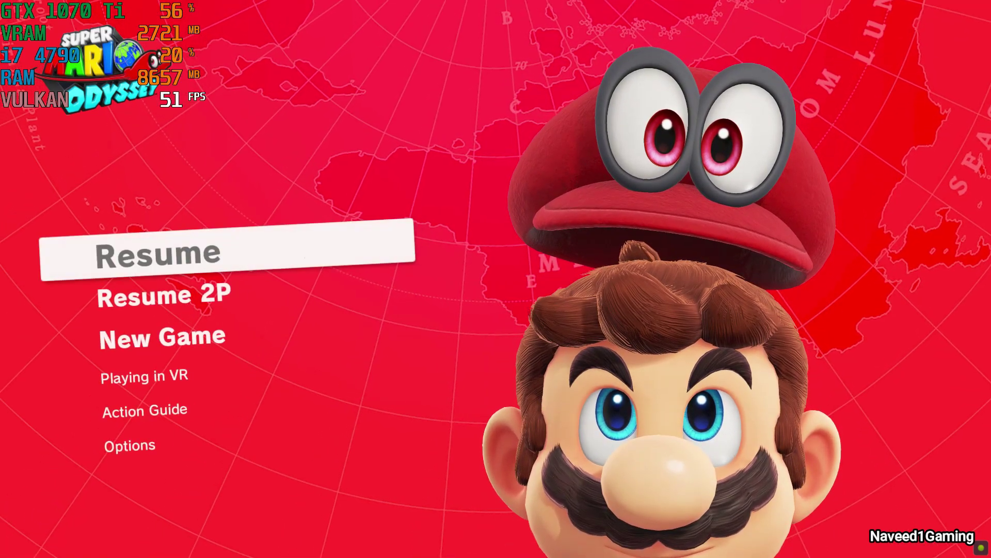
Resume the Super Mario Odyssey save from the title screen and let it load
key(Return)
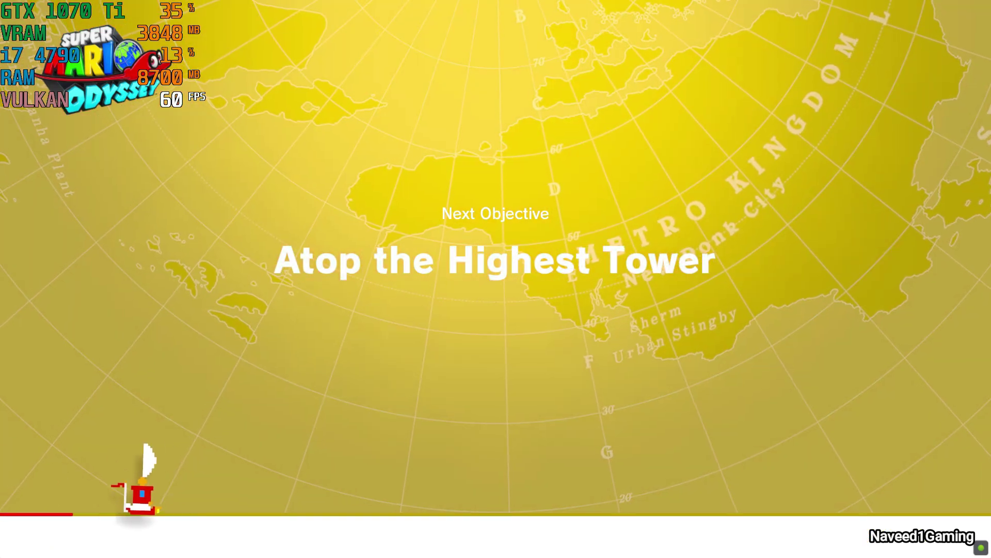